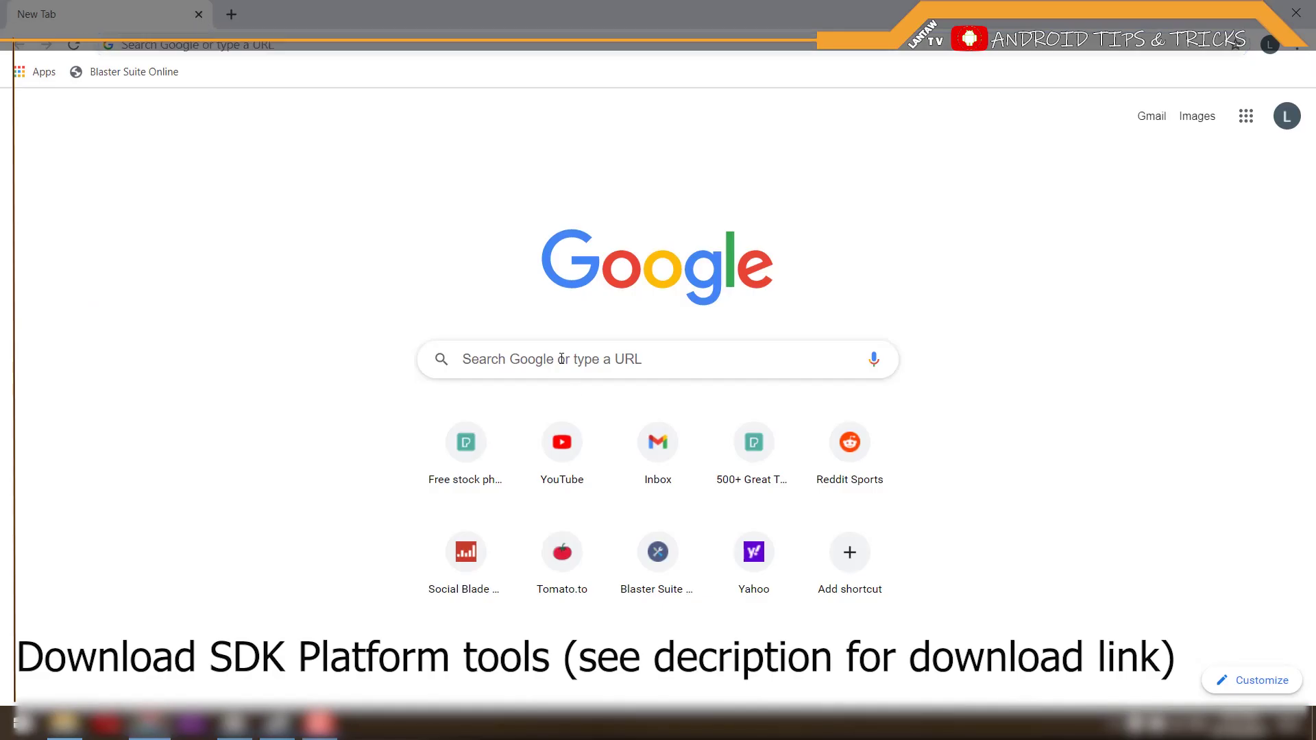
Search 'sdk platform tools', open the developer.android.com release notes, and choose the Windows download.
{"action": "left_click", "coordinate": [563, 359]}
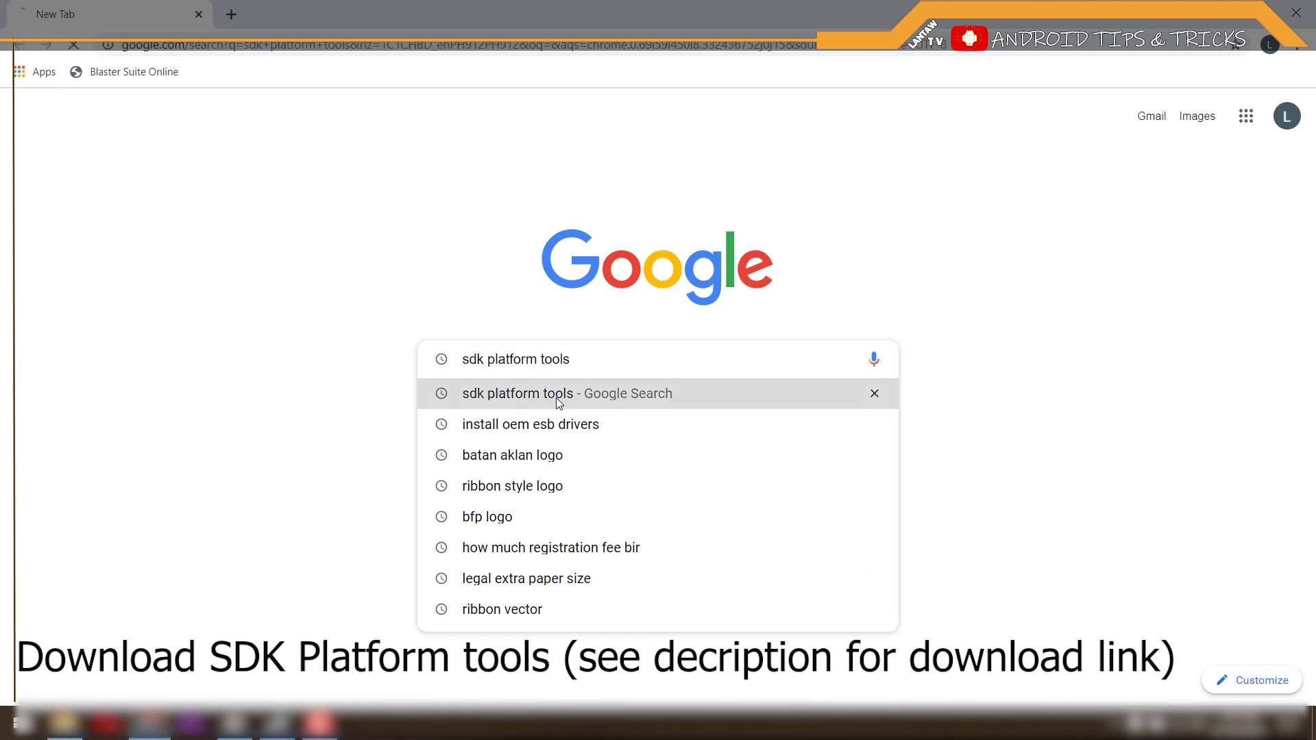
{"action": "left_click", "coordinate": [559, 394]}
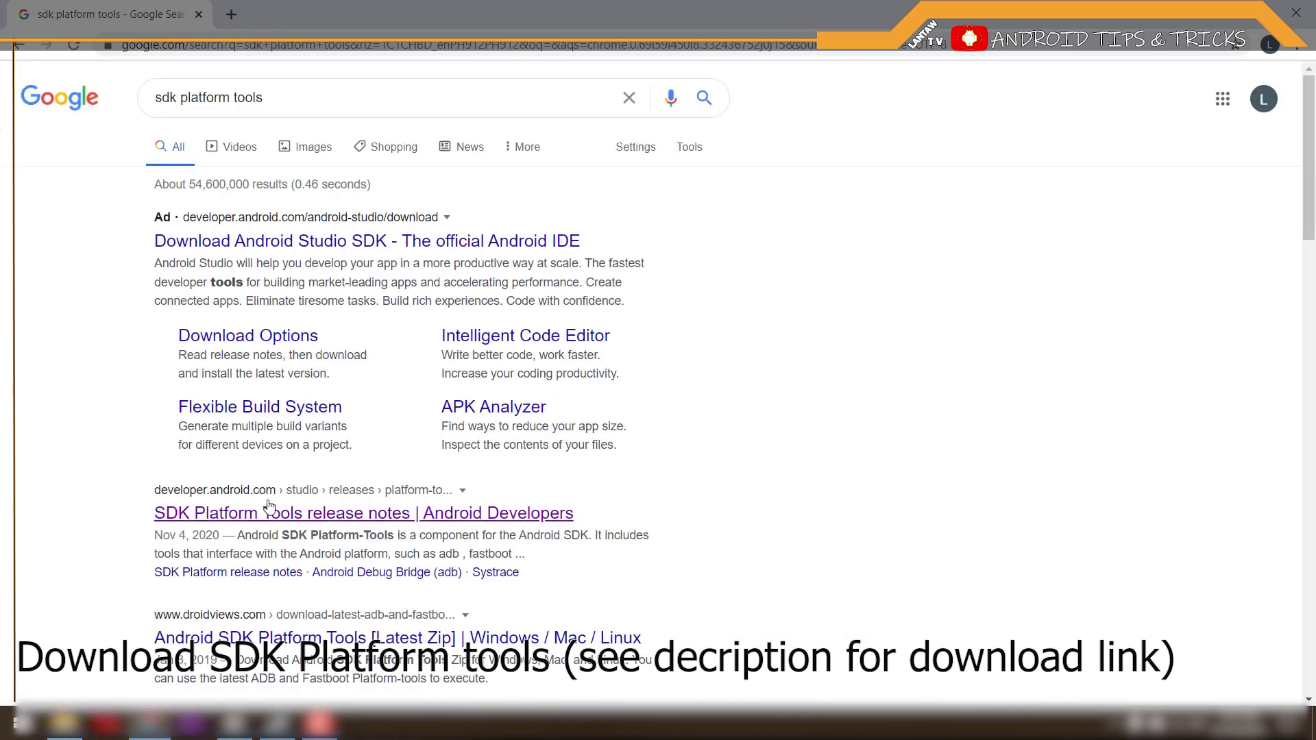
{"action": "left_click", "coordinate": [270, 513]}
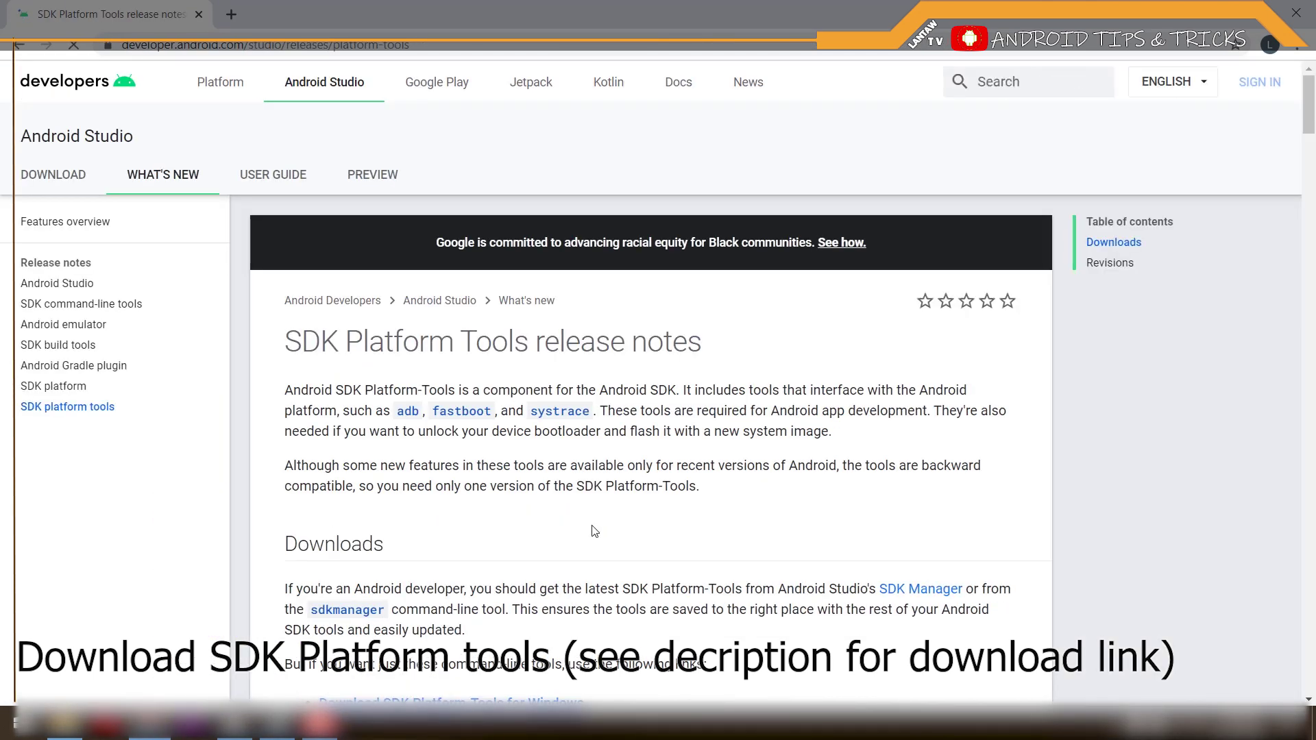
{"action": "scroll", "coordinate": [600, 527], "scroll_direction": "down", "scroll_amount": 3}
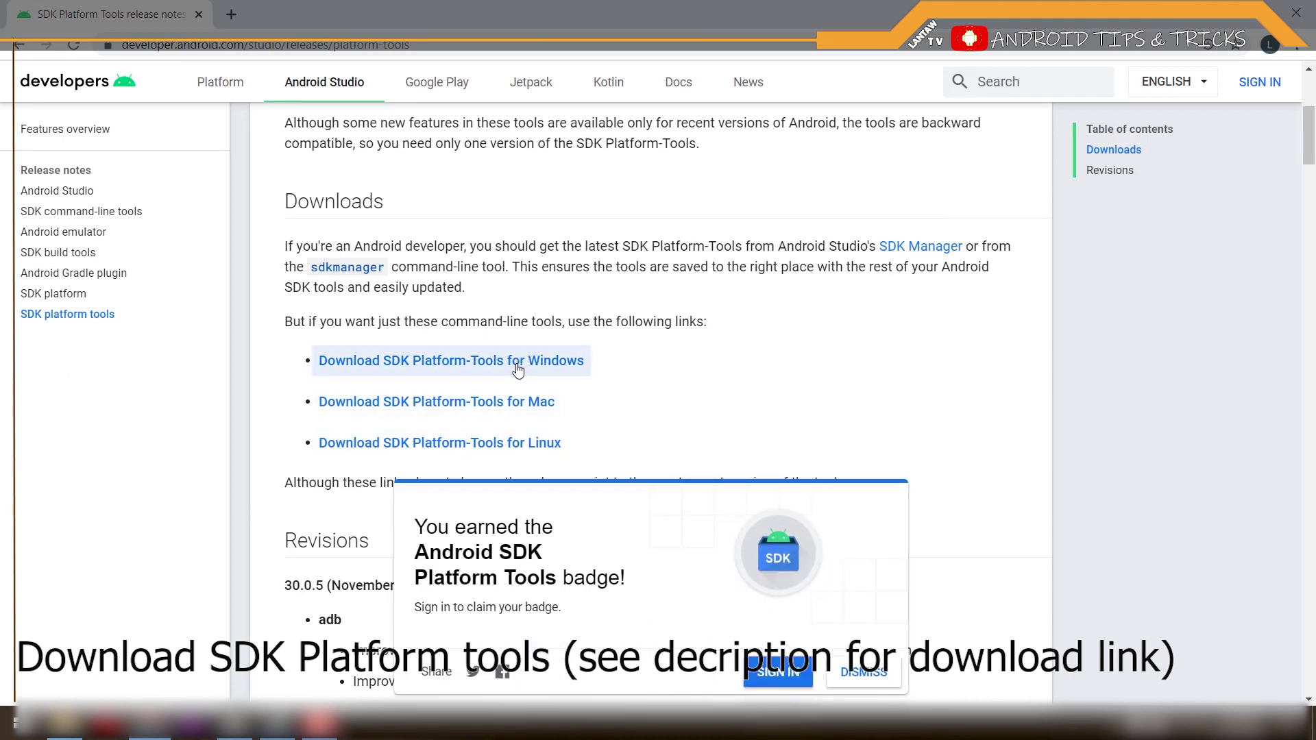
{"action": "left_click", "coordinate": [517, 368]}
{"action": "scroll", "coordinate": [371, 381], "scroll_direction": "down", "scroll_amount": 2}
Agree to the license terms, dismiss the badge popup, and download the Windows Platform-Tools zip.
{"action": "left_click", "coordinate": [162, 582]}
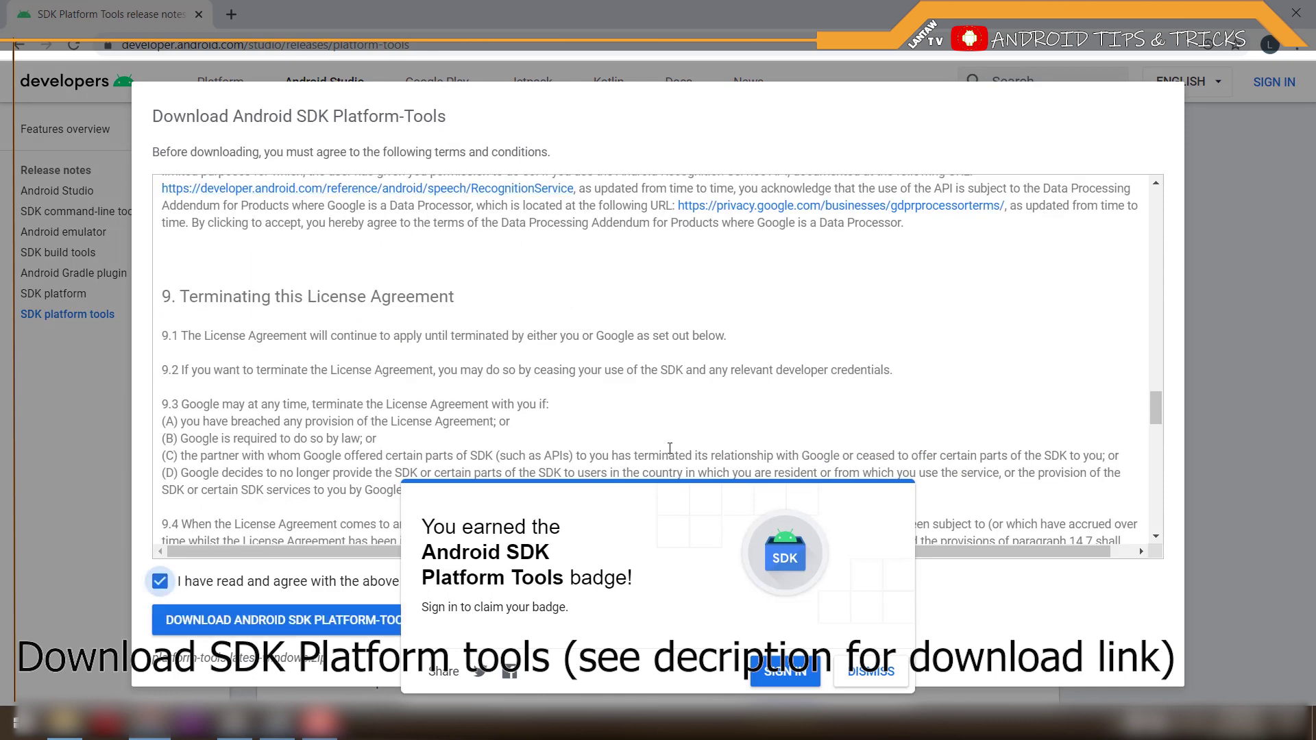
{"action": "scroll", "coordinate": [617, 361], "scroll_direction": "down", "scroll_amount": 5}
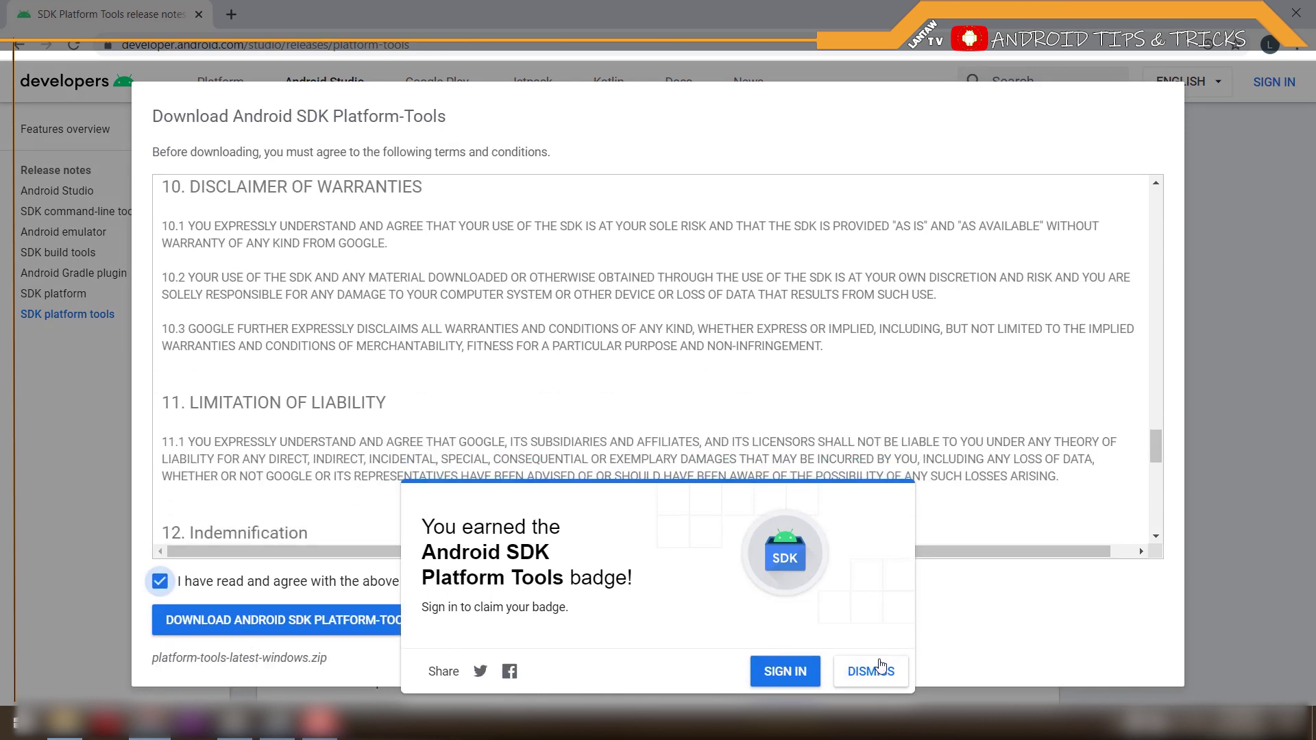
{"action": "left_click", "coordinate": [872, 671]}
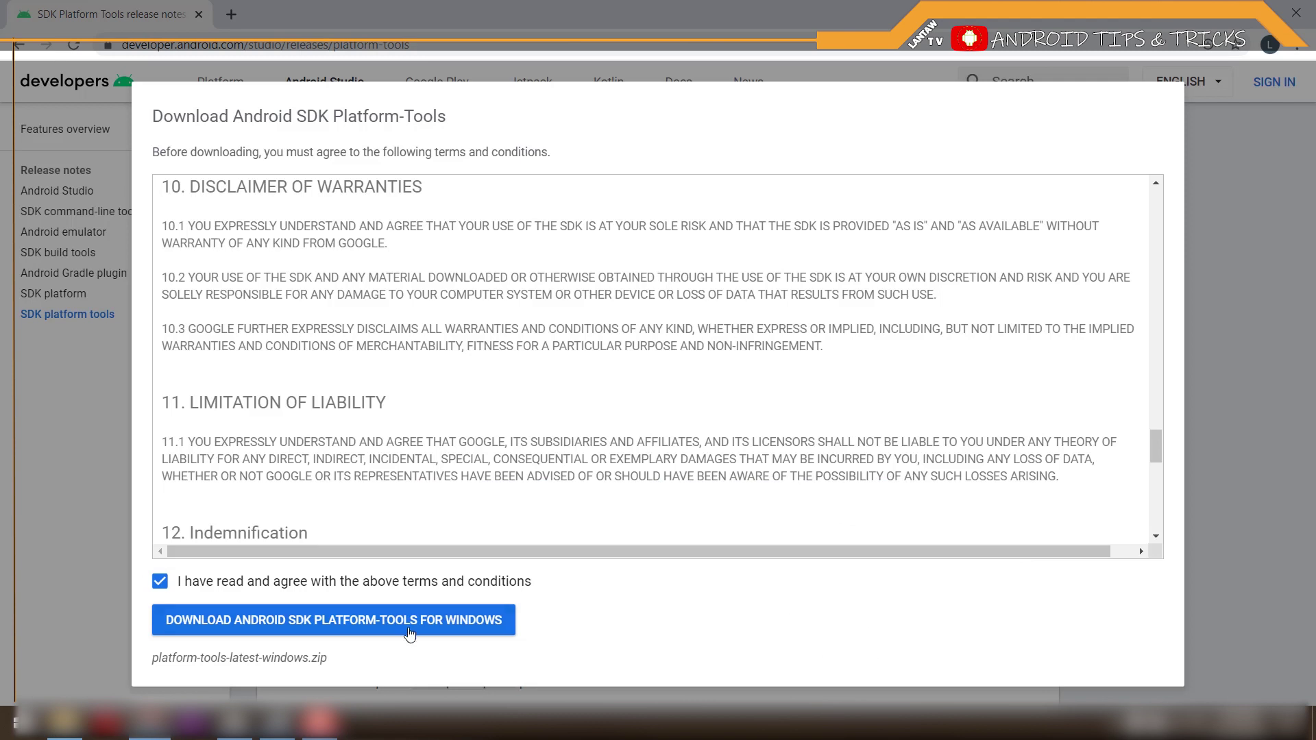
{"action": "left_click", "coordinate": [409, 624]}
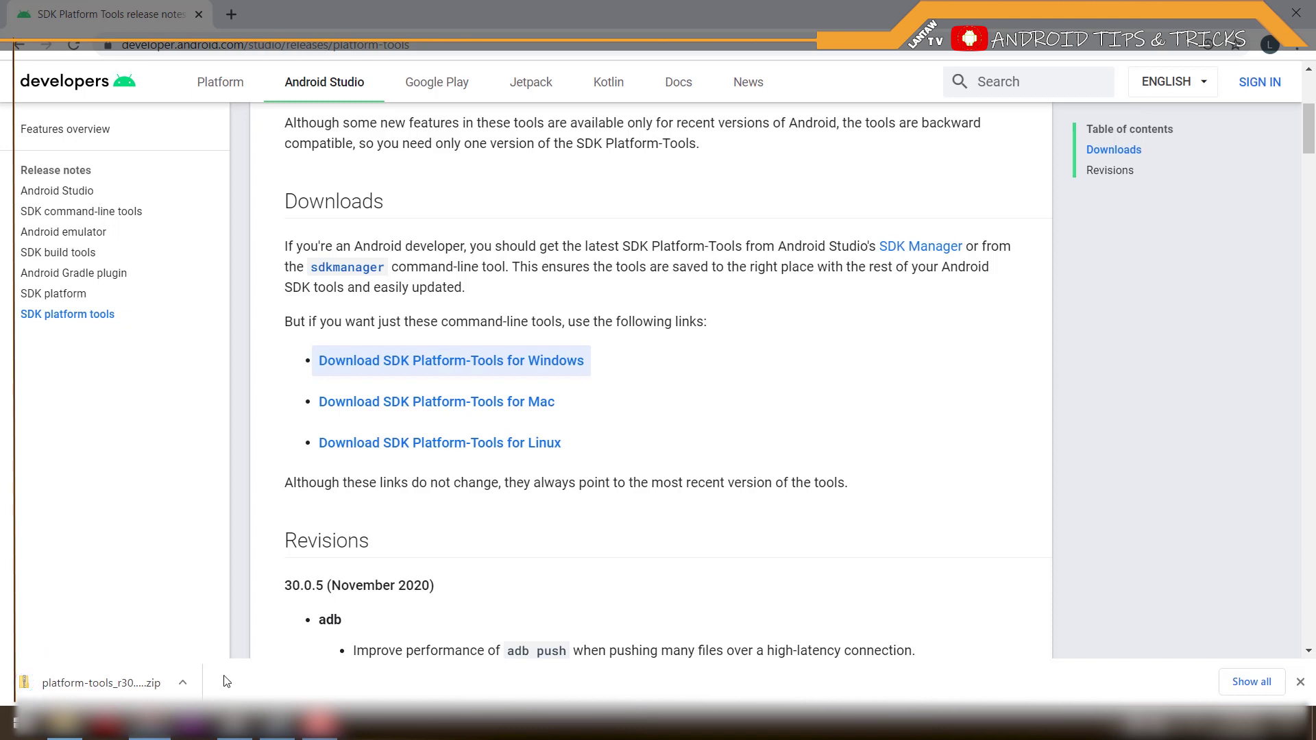
Open the downloaded zip and its platform-tools folder in a maximized window.
{"action": "left_click", "coordinate": [181, 683]}
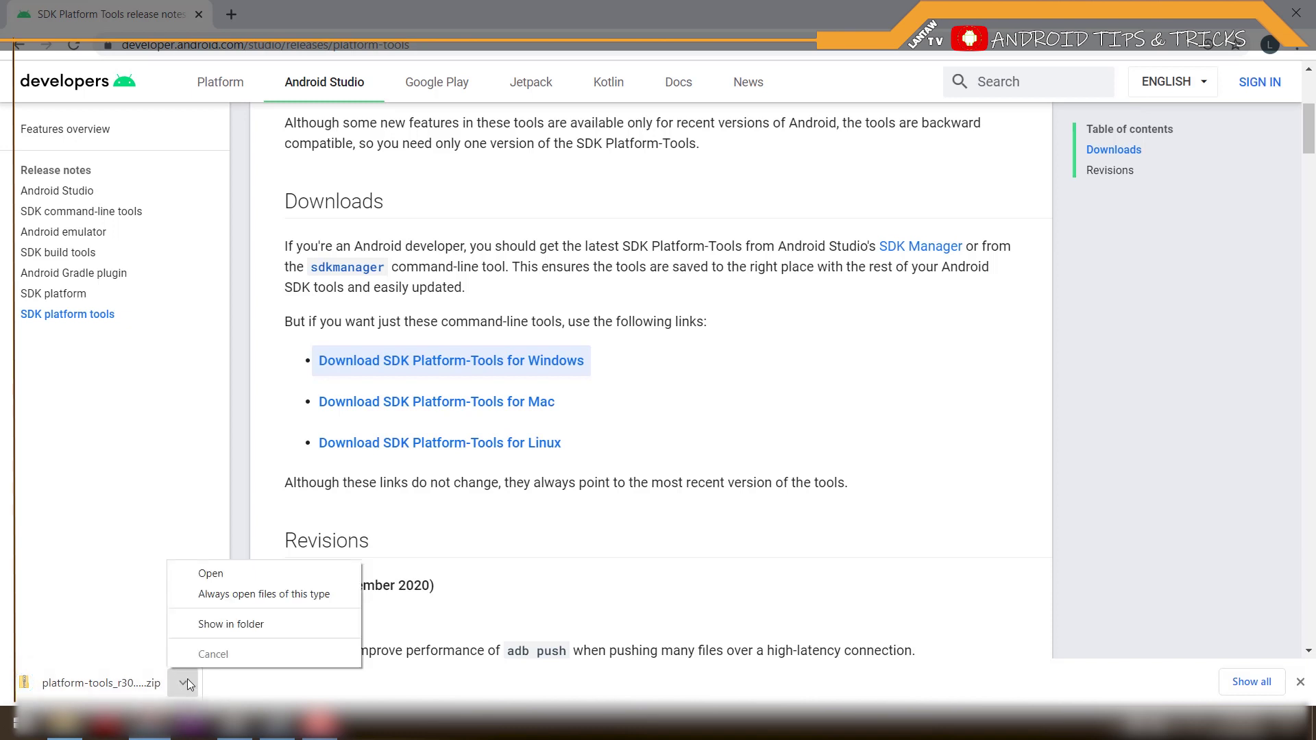
{"action": "left_click", "coordinate": [211, 574]}
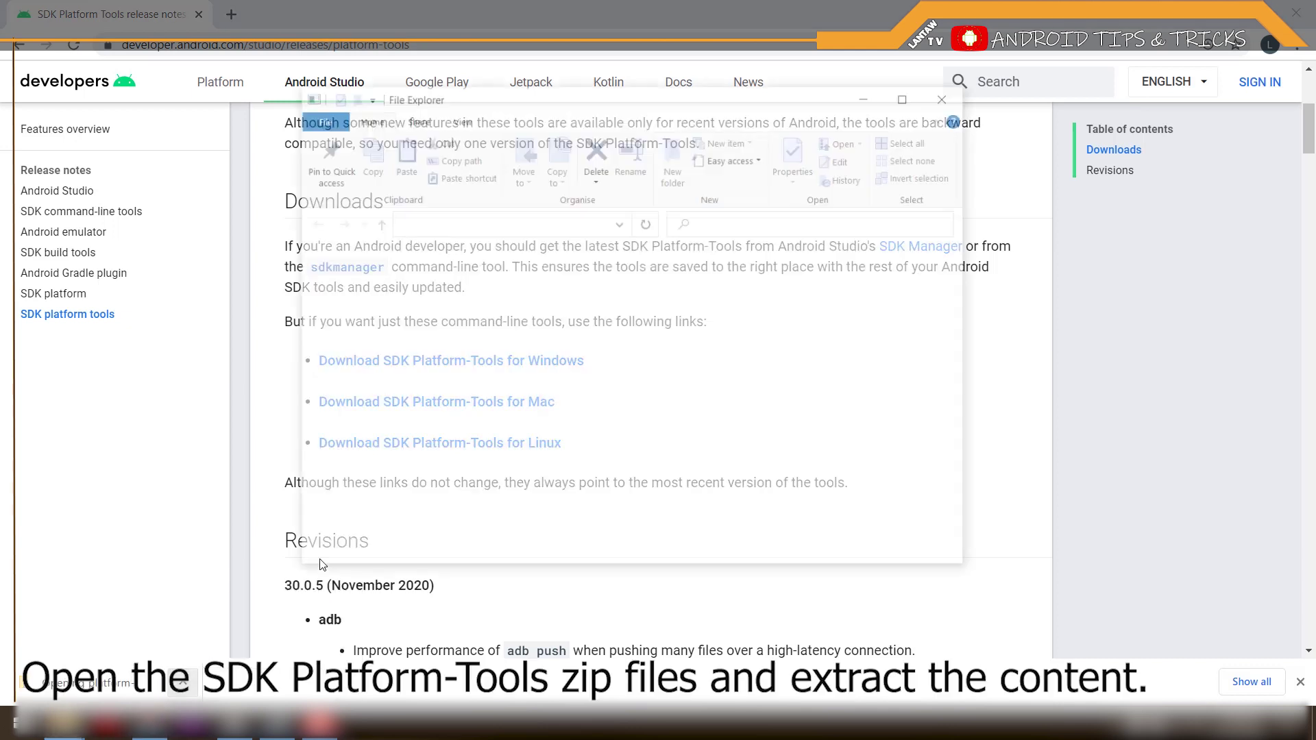
{"action": "left_click", "coordinate": [555, 283]}
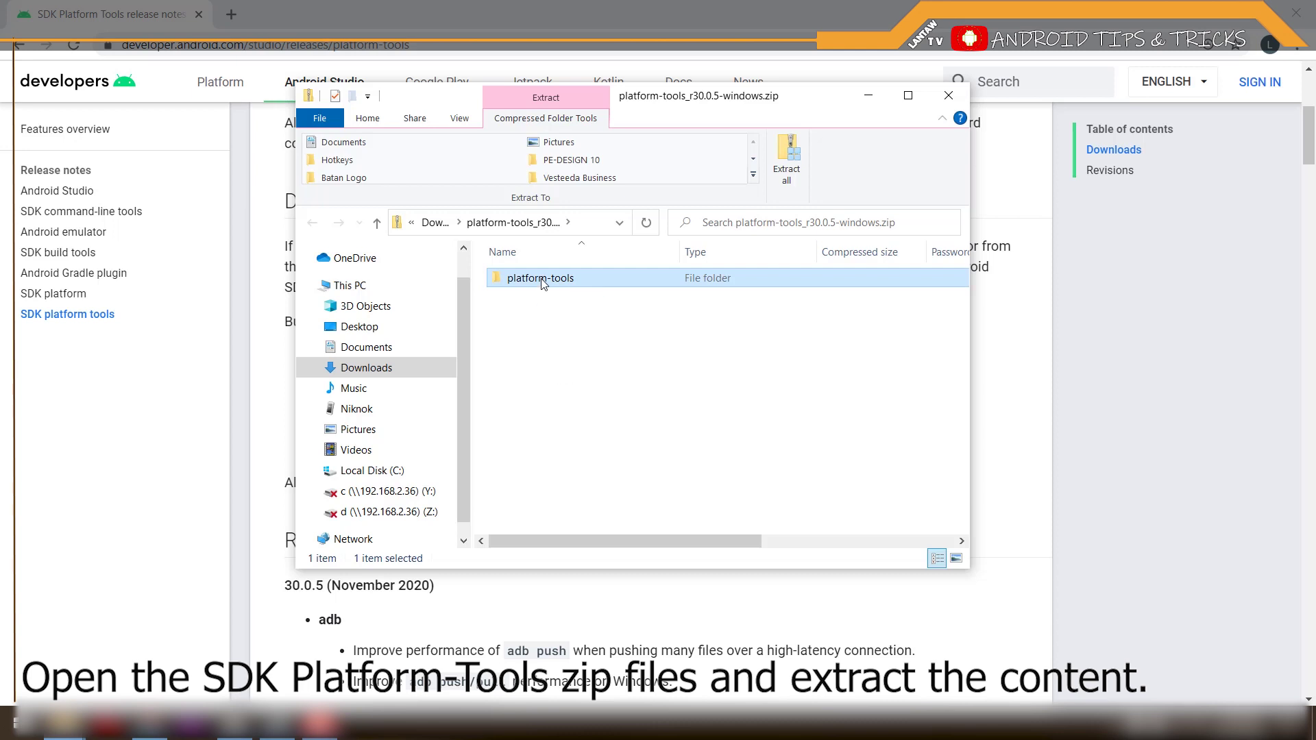
{"action": "right_click", "coordinate": [543, 284]}
{"action": "left_click", "coordinate": [582, 294]}
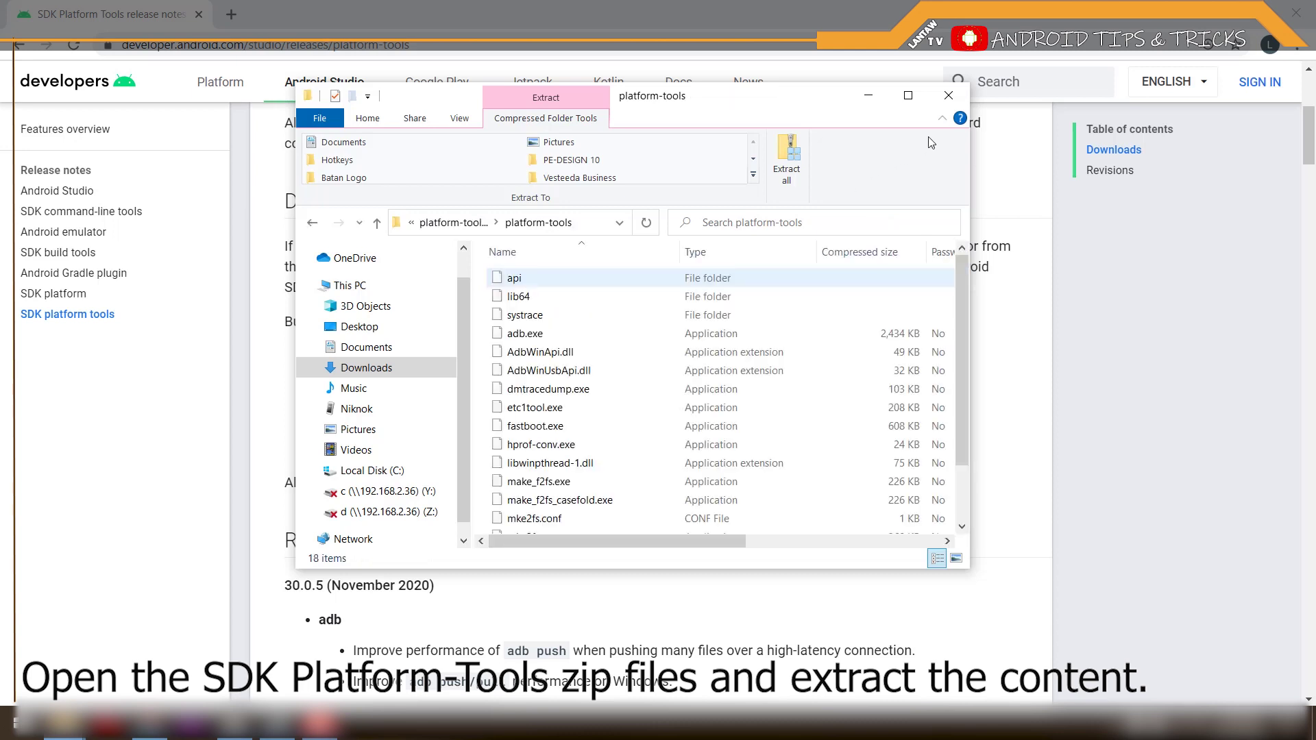
{"action": "left_click", "coordinate": [908, 95]}
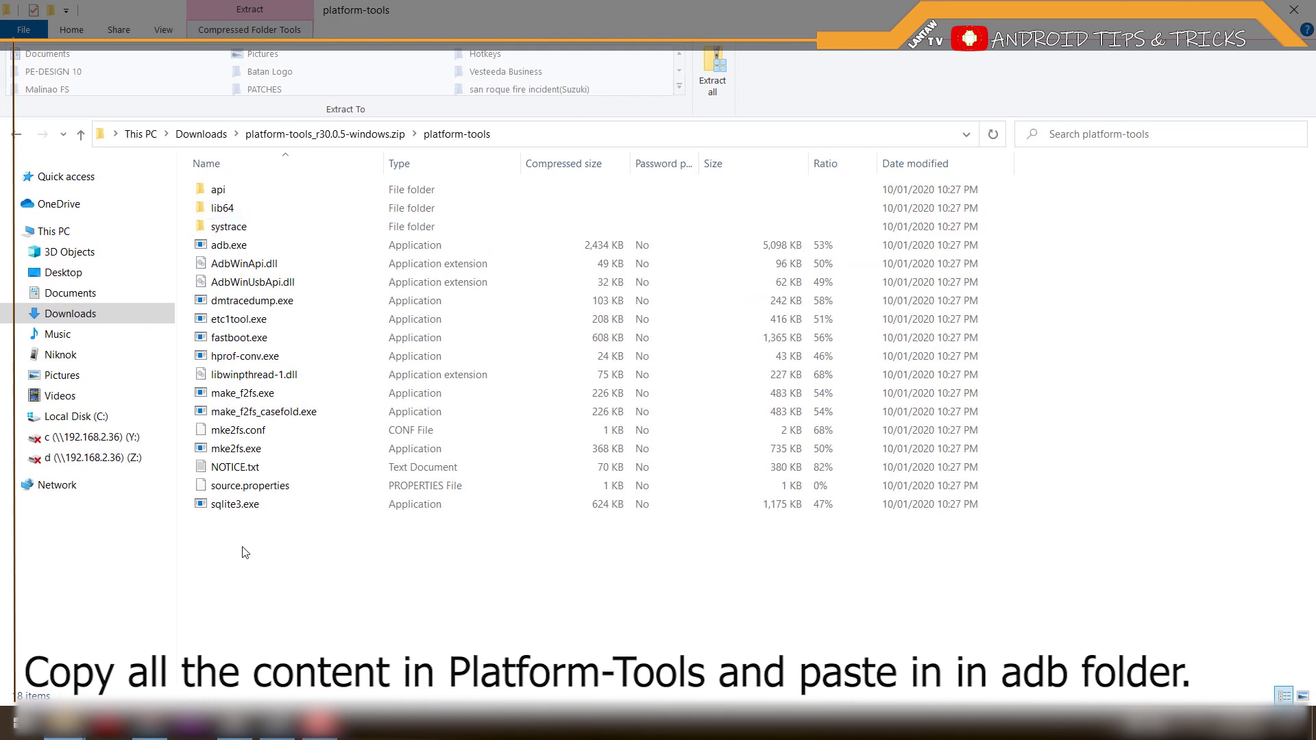
Copy all platform-tools files and open Local Disk (C:).
{"action": "left_click_drag", "start_coordinate": [214, 562], "coordinate": [263, 180]}
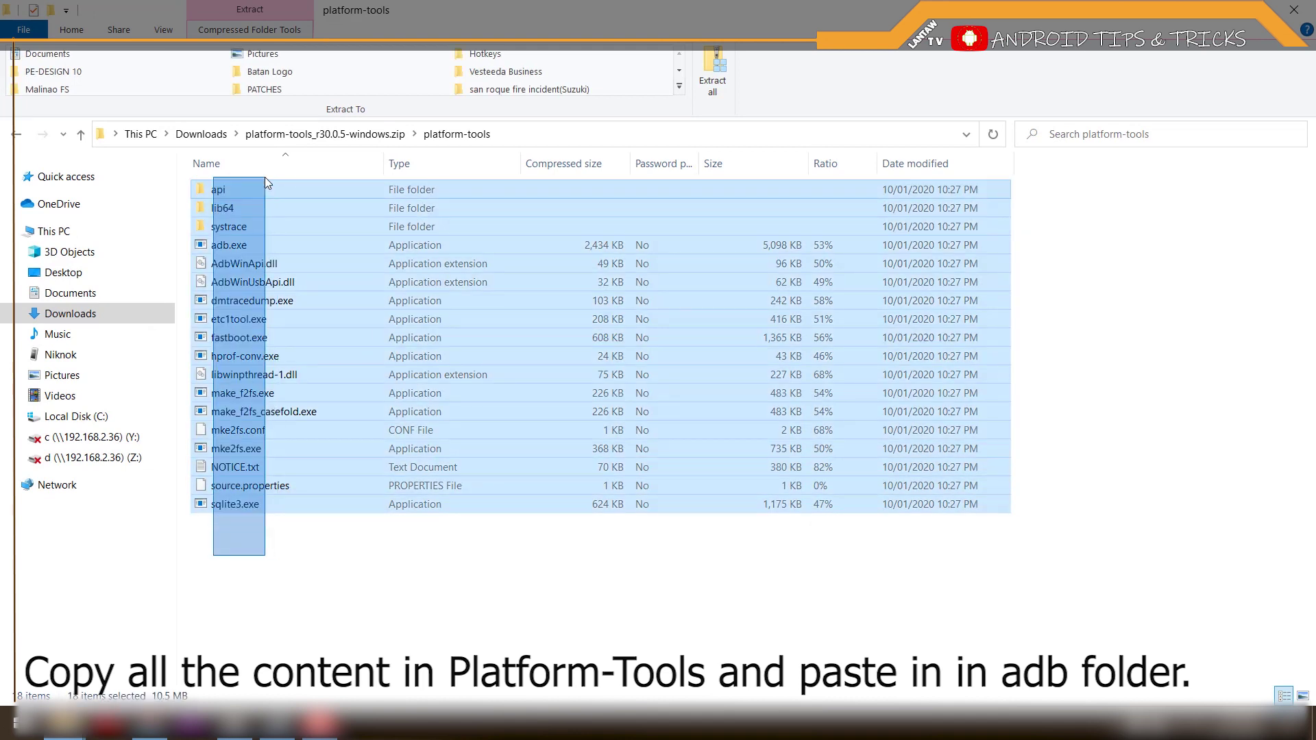
{"action": "right_click", "coordinate": [240, 188]}
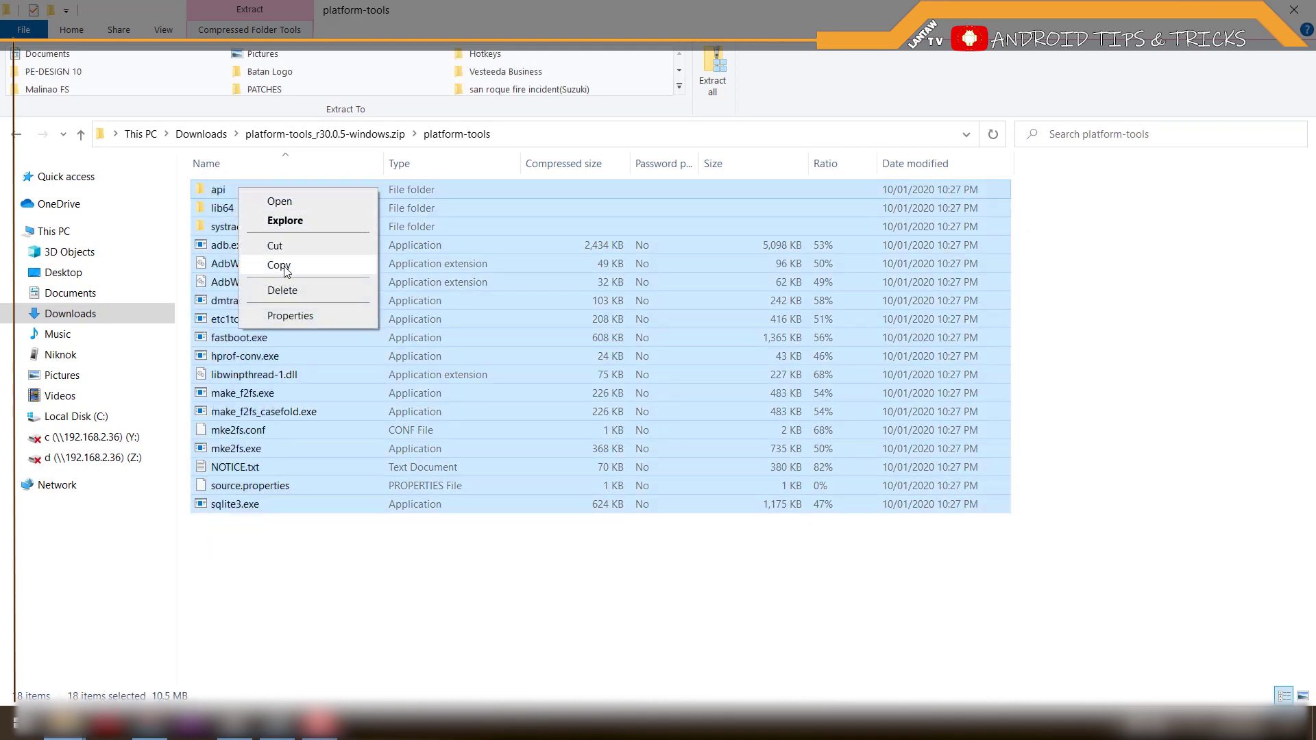
{"action": "left_click", "coordinate": [287, 265]}
{"action": "double_click", "coordinate": [298, 318]}
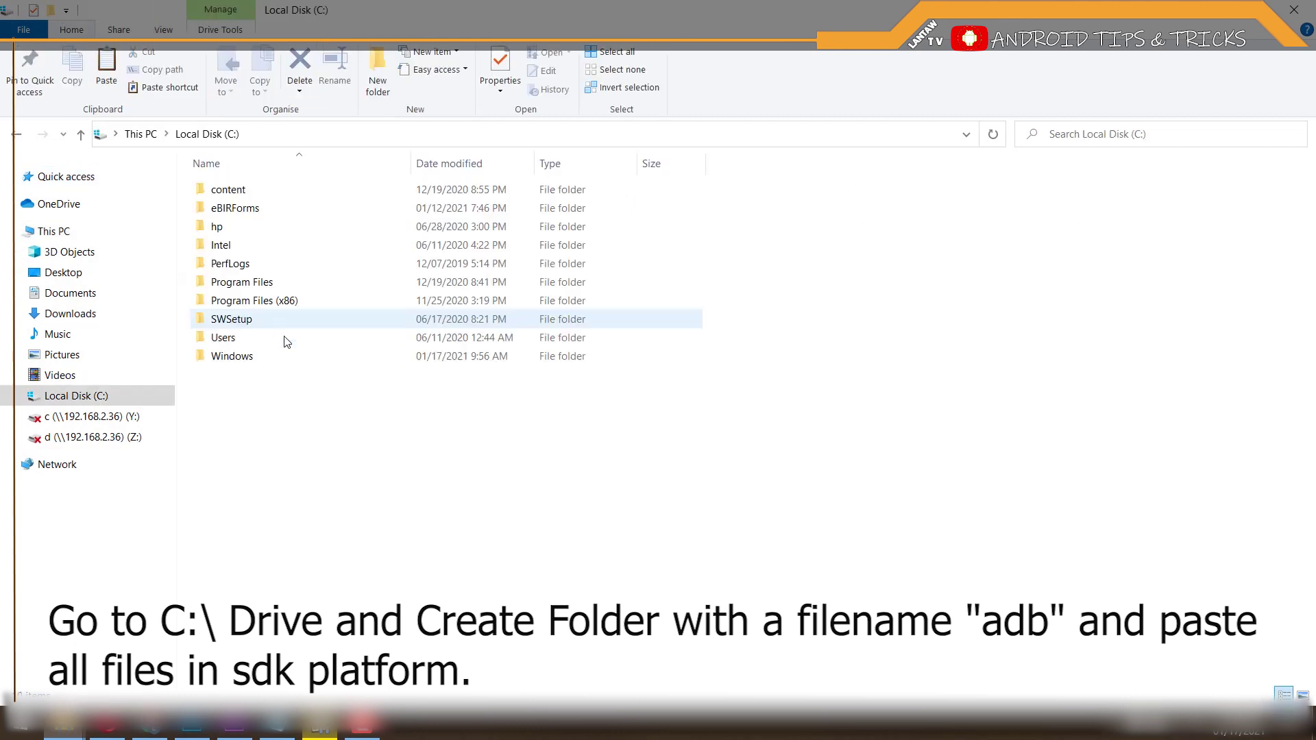
Create a C:\adb folder, open it, and paste the platform-tools files into it.
{"action": "left_click", "coordinate": [377, 77]}
{"action": "type", "text": "adb"}
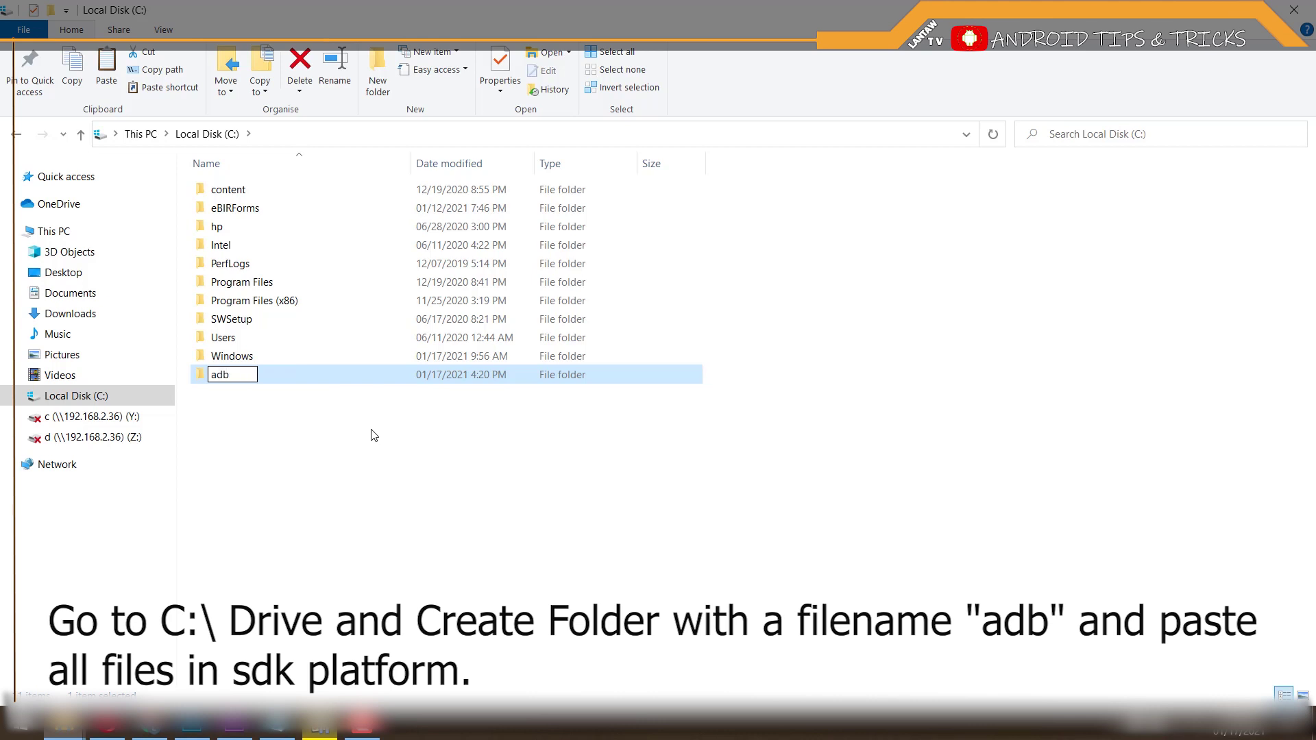
{"action": "key", "text": "Return"}
{"action": "key", "text": "Return"}
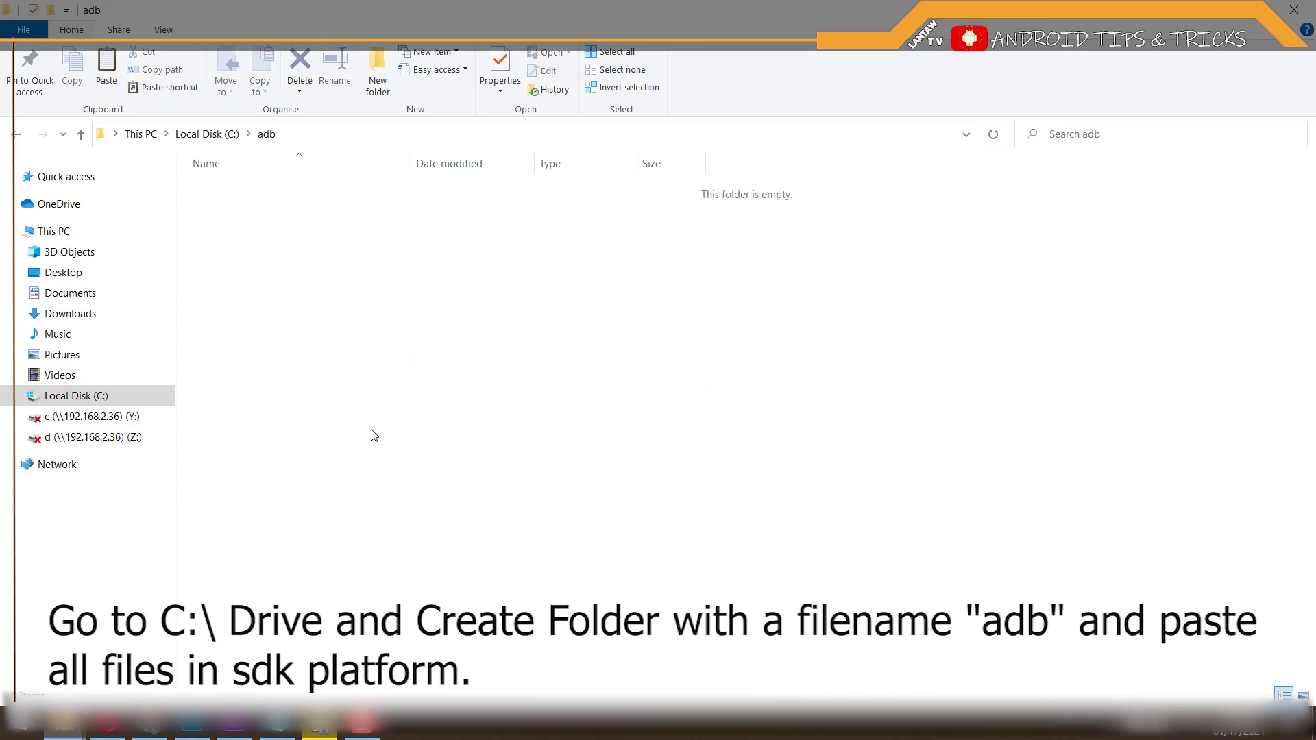
{"action": "key", "text": "ctrl+v"}
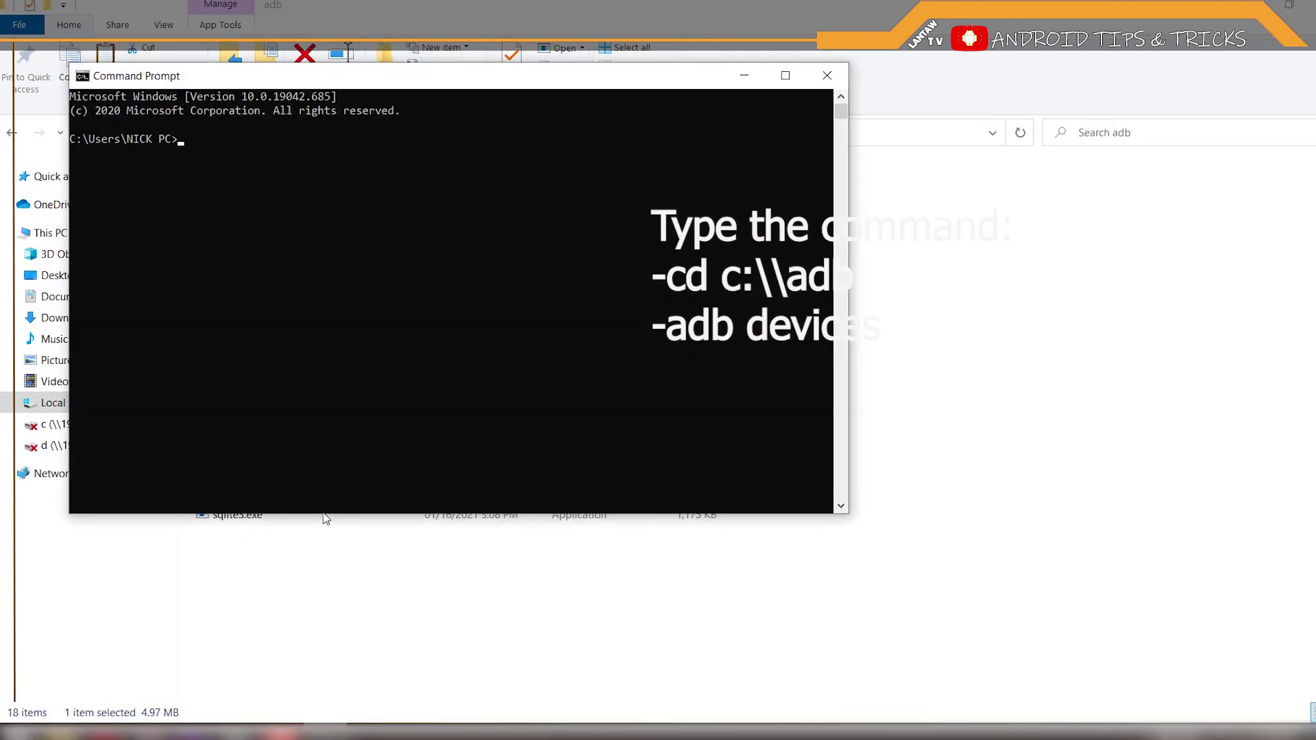
{"action": "type", "text": "CD C:\\\\ADB"}
{"action": "type", "text": "ADB DEVICES"}
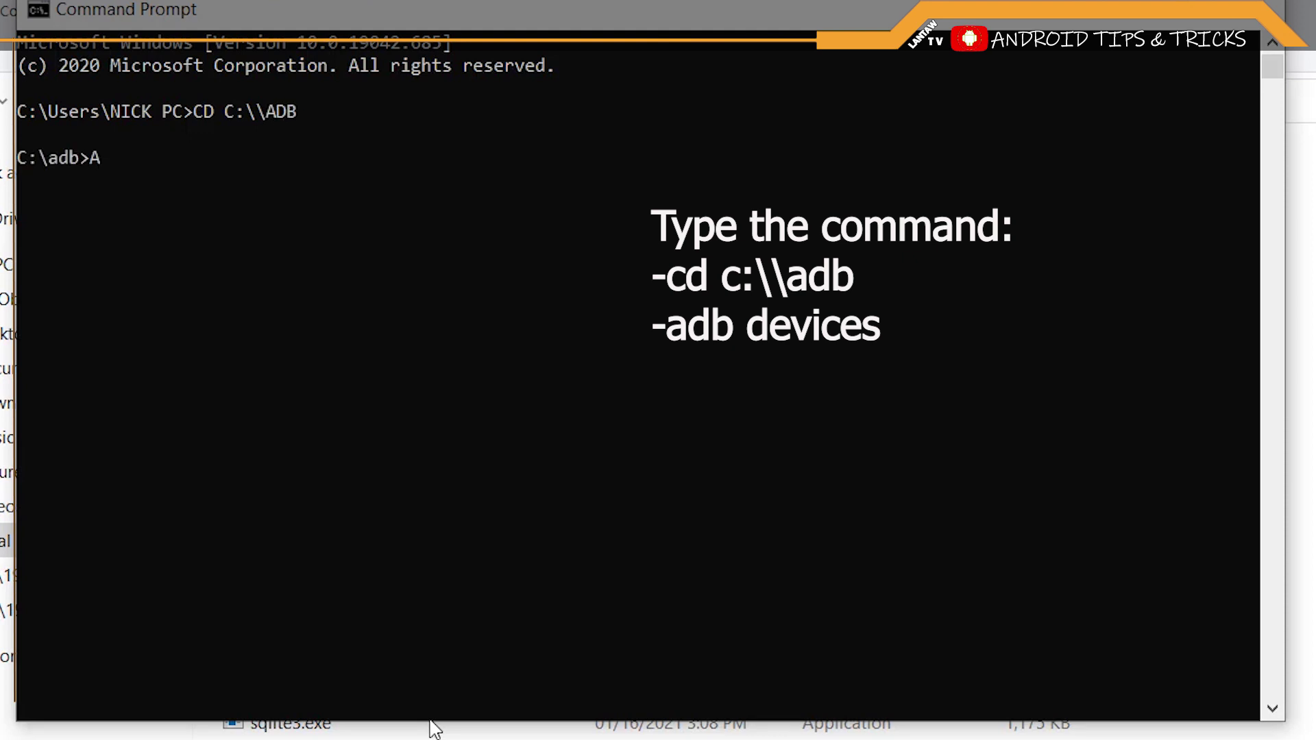
{"action": "type", "text": "adb device"}
Run 'cd c:\adb' then 'adb devices' to list the attached phone.
{"action": "key", "text": "Return"}
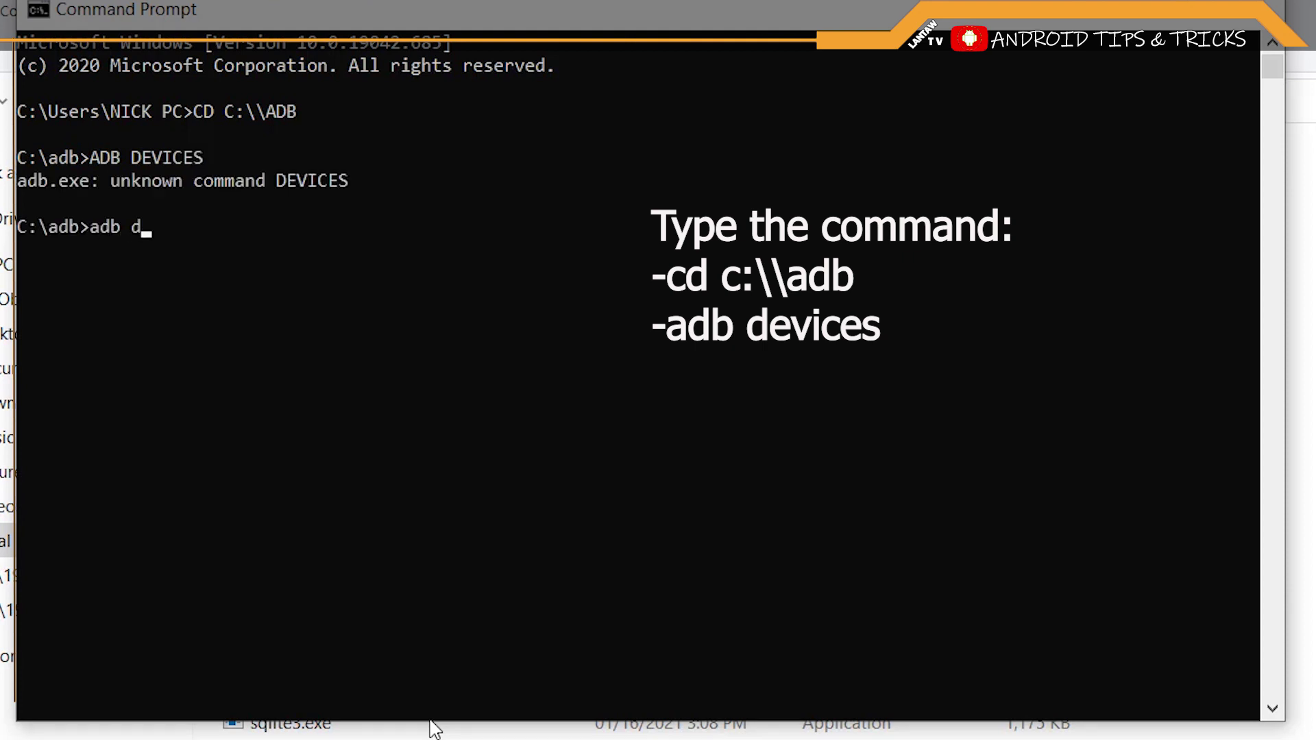
{"action": "type", "text": "s"}
{"action": "key", "text": "Return"}
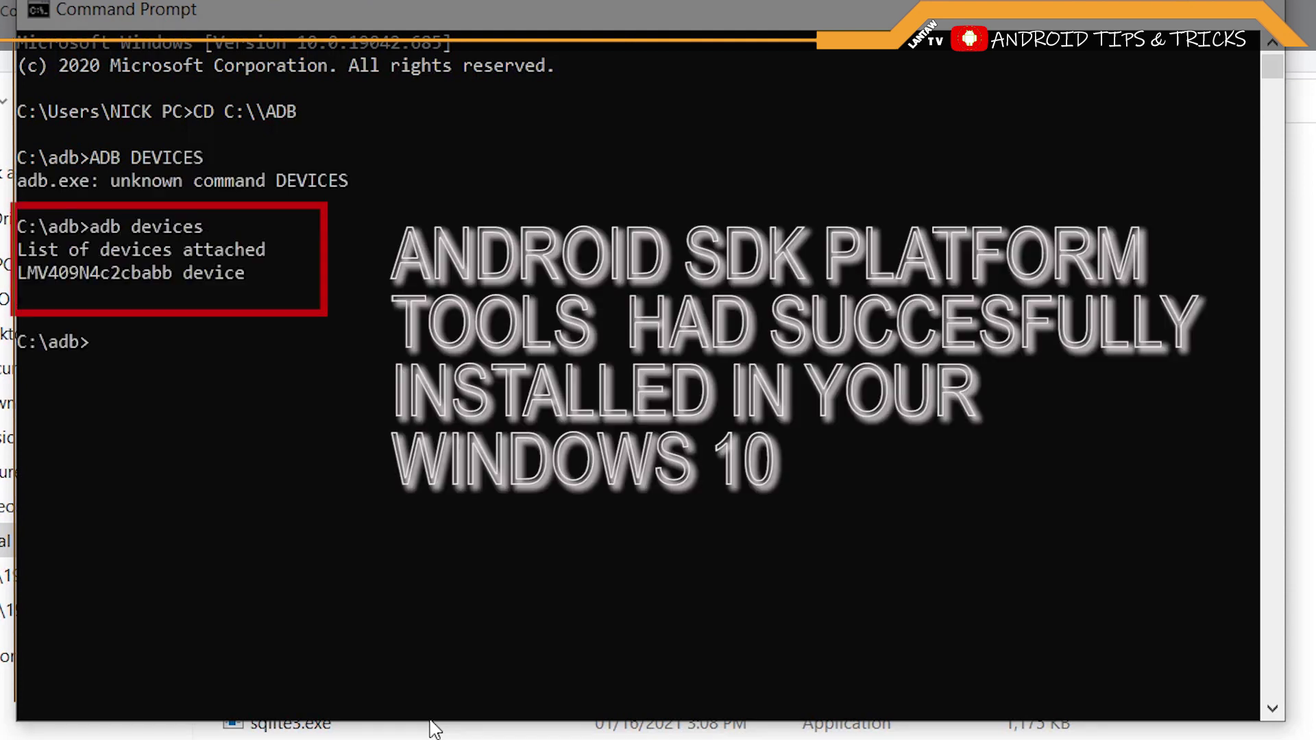